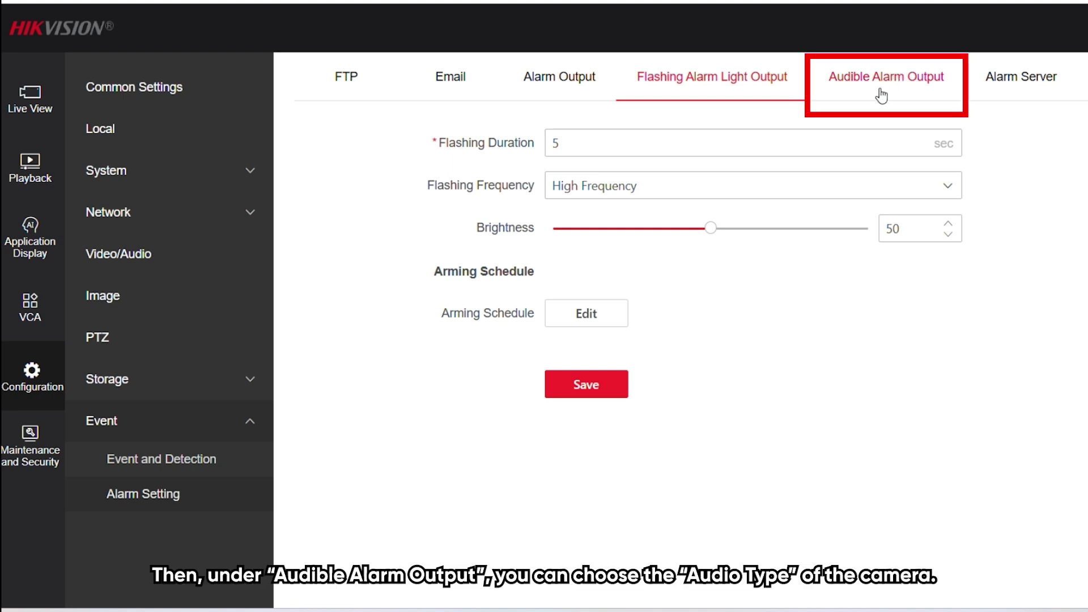
- Set the camera's audible alarm Audio Type to Custom Audio
left_click(864, 81)
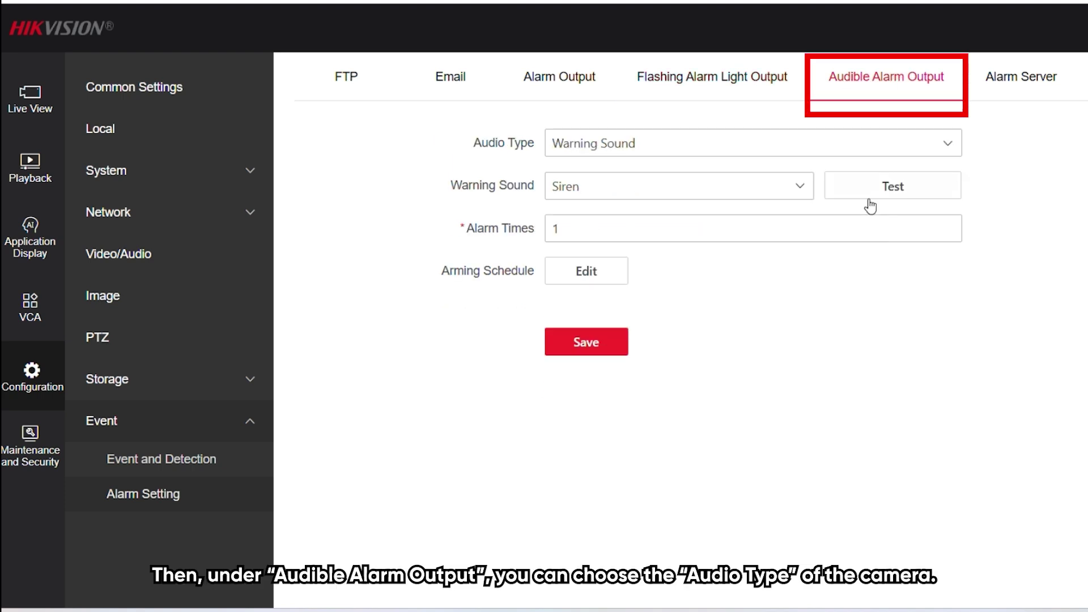
left_click(731, 146)
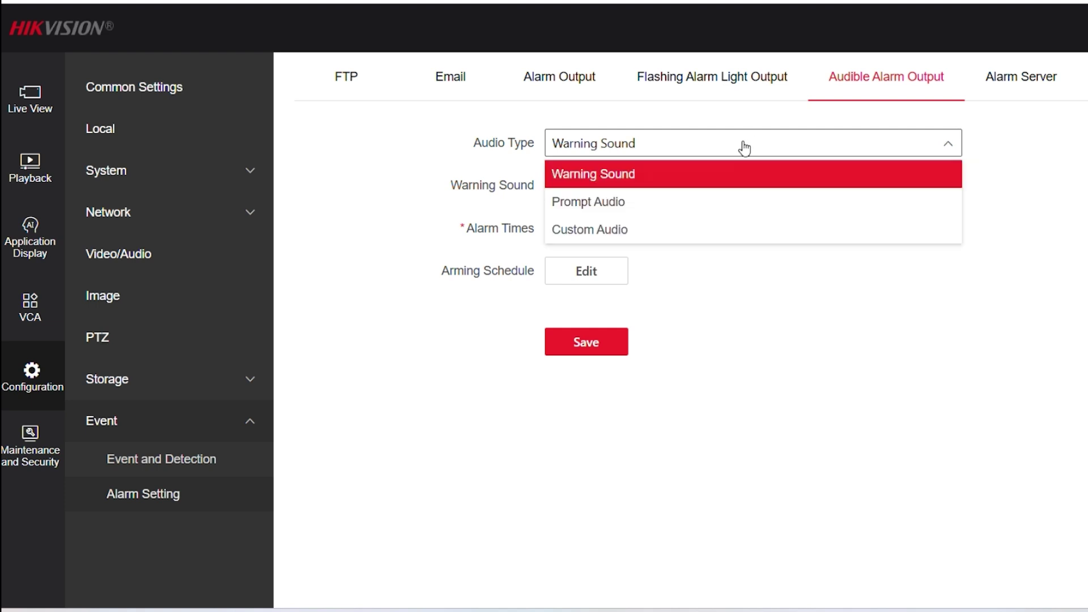
left_click(615, 232)
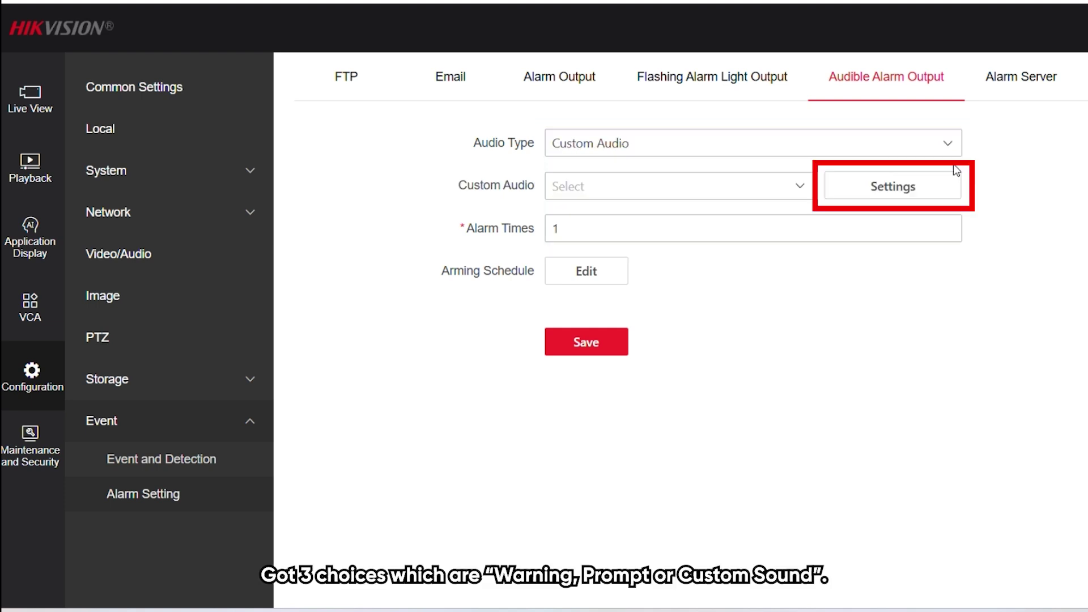
- Open the Custom Audio settings and cancel adding a file, leaving the audio list empty
left_click(894, 189)
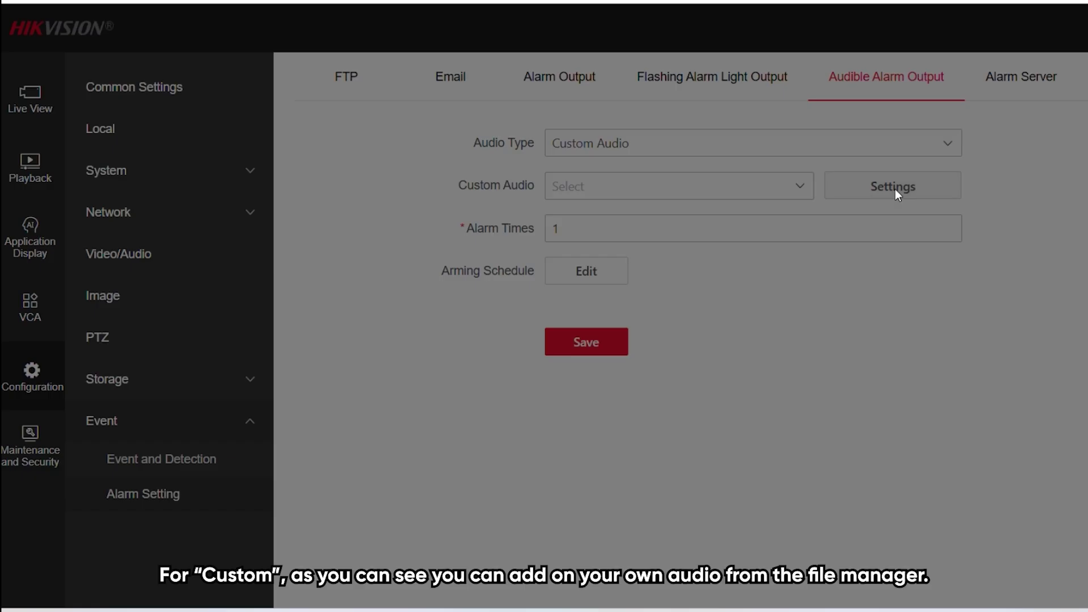
left_click(748, 161)
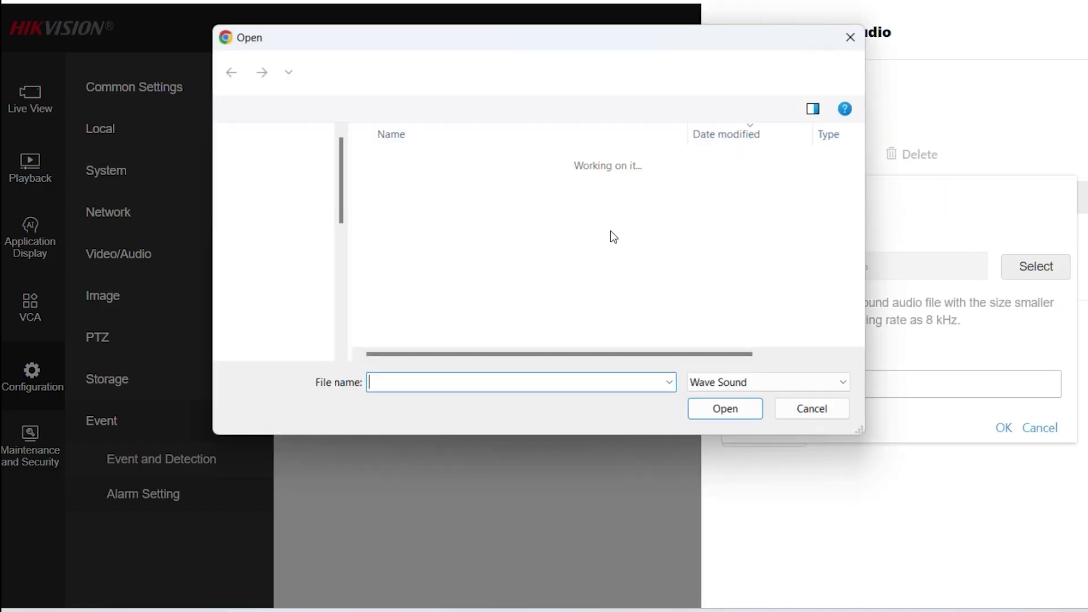
left_click(852, 38)
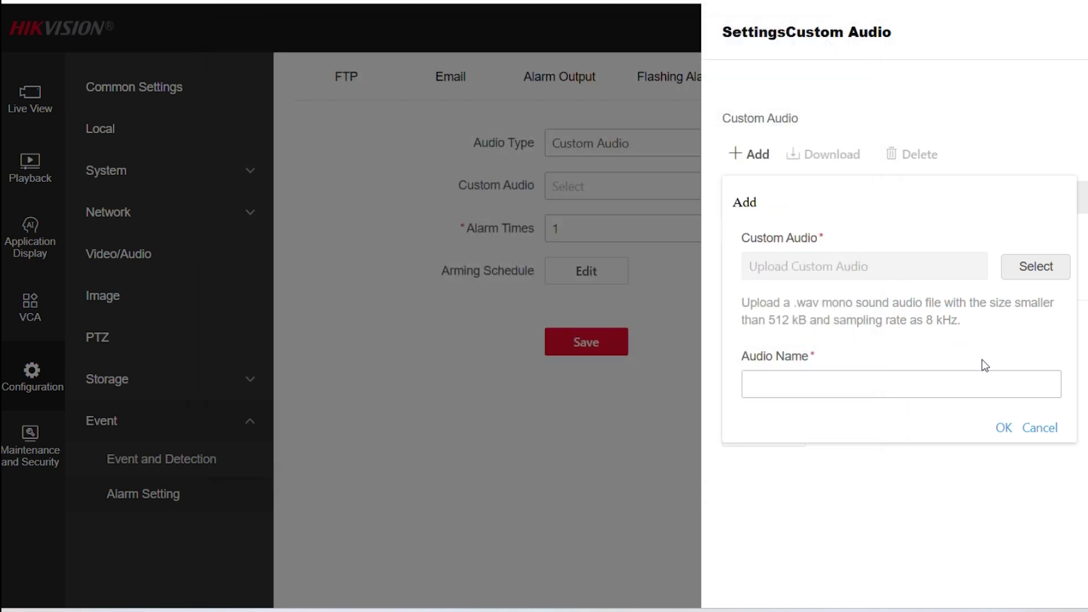
left_click(1040, 428)
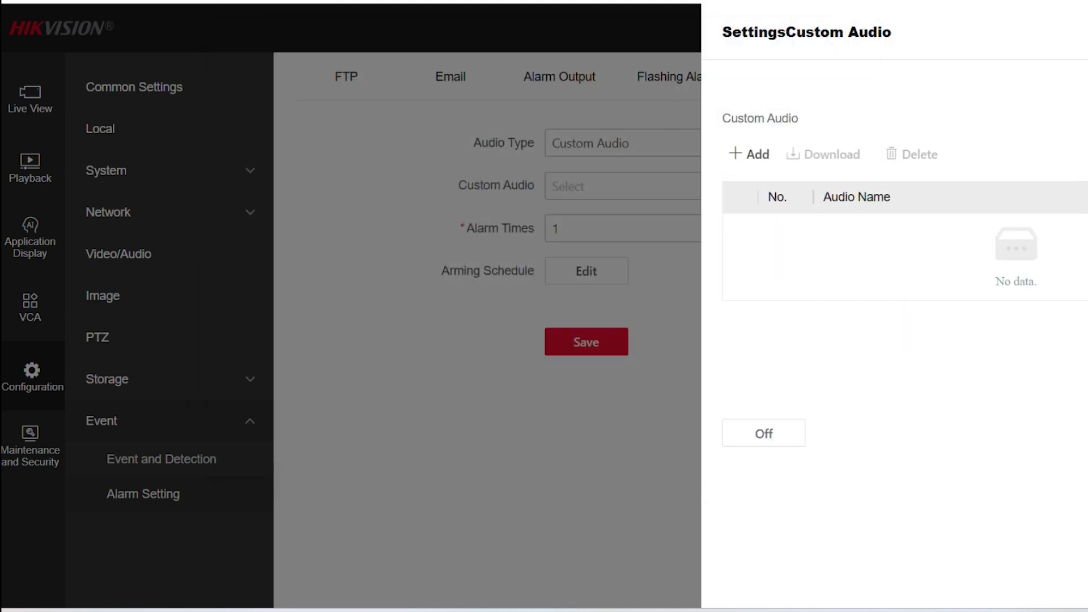
left_click(708, 115)
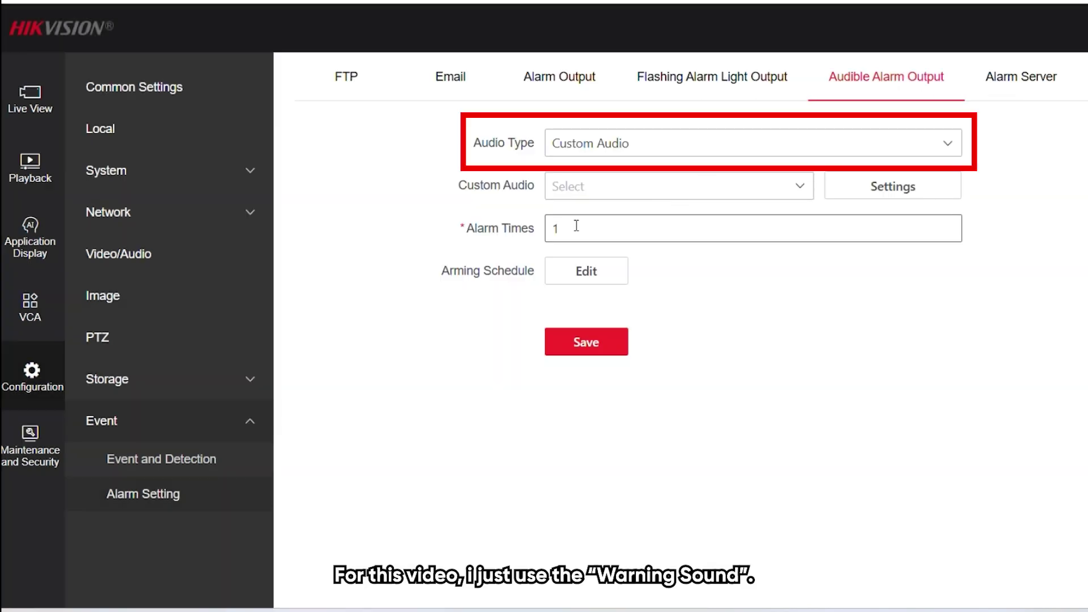
- Switch the Audio Type back to Warning Sound with Siren as the tone
left_click(655, 142)
left_click(613, 173)
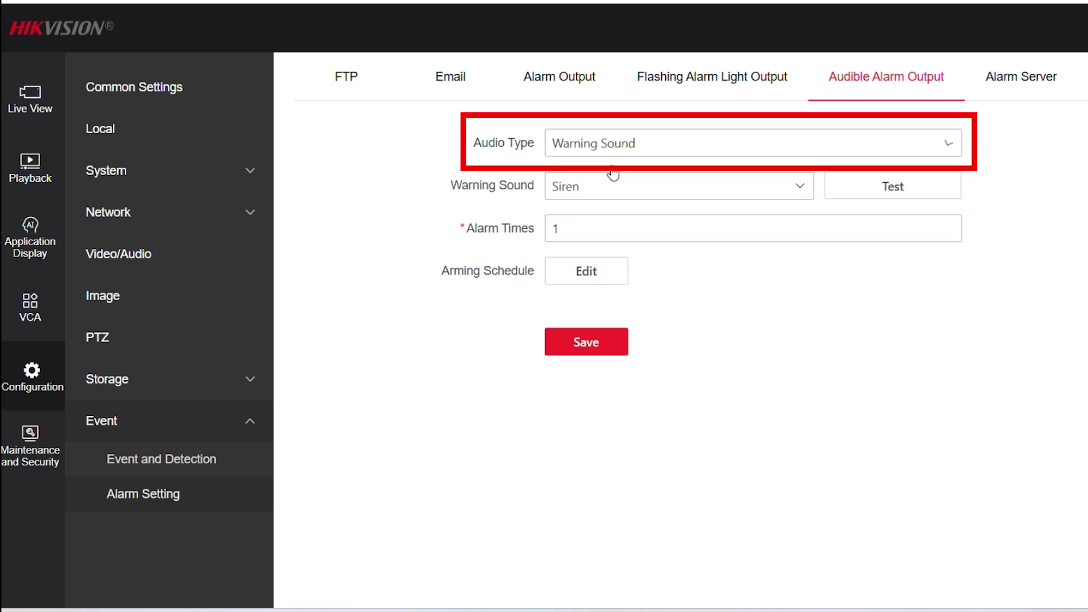
left_click(576, 194)
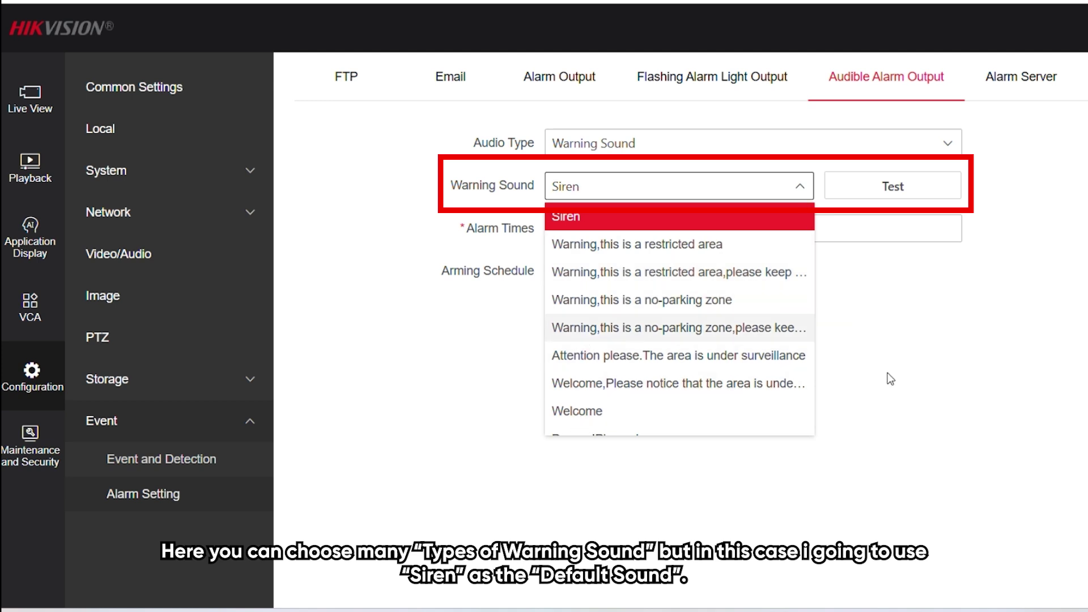
left_click(646, 185)
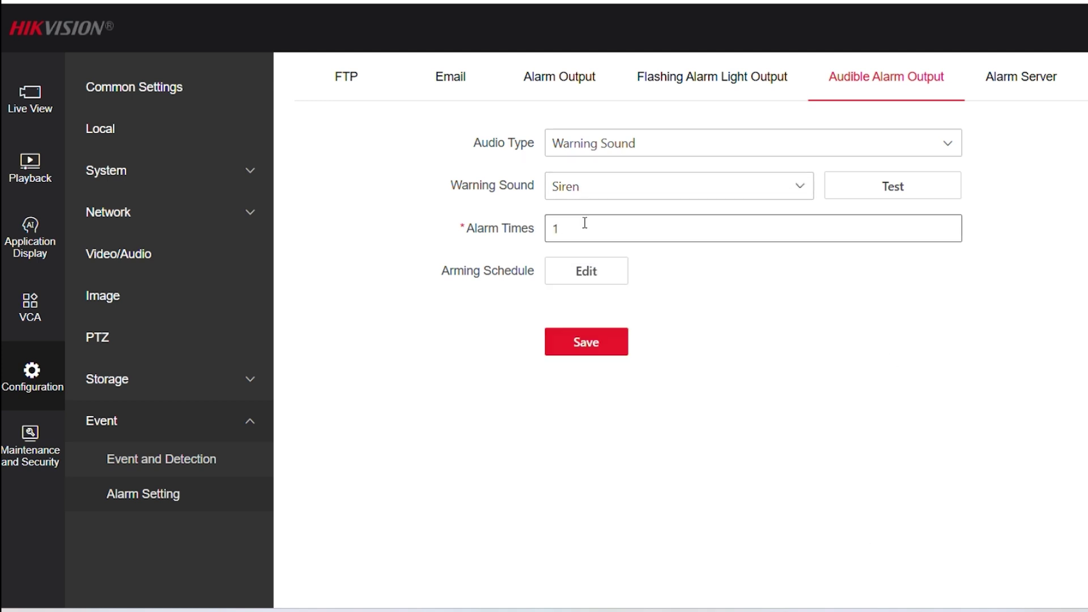
- Review the weekly arming schedule without changes, then save the audible alarm settings
left_click(611, 278)
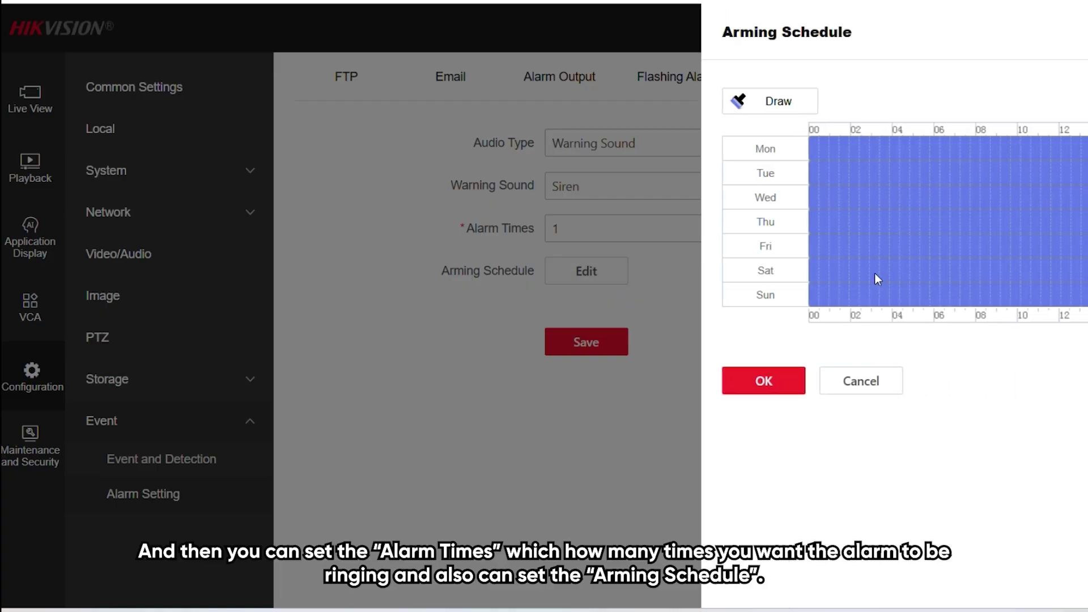
left_click(862, 391)
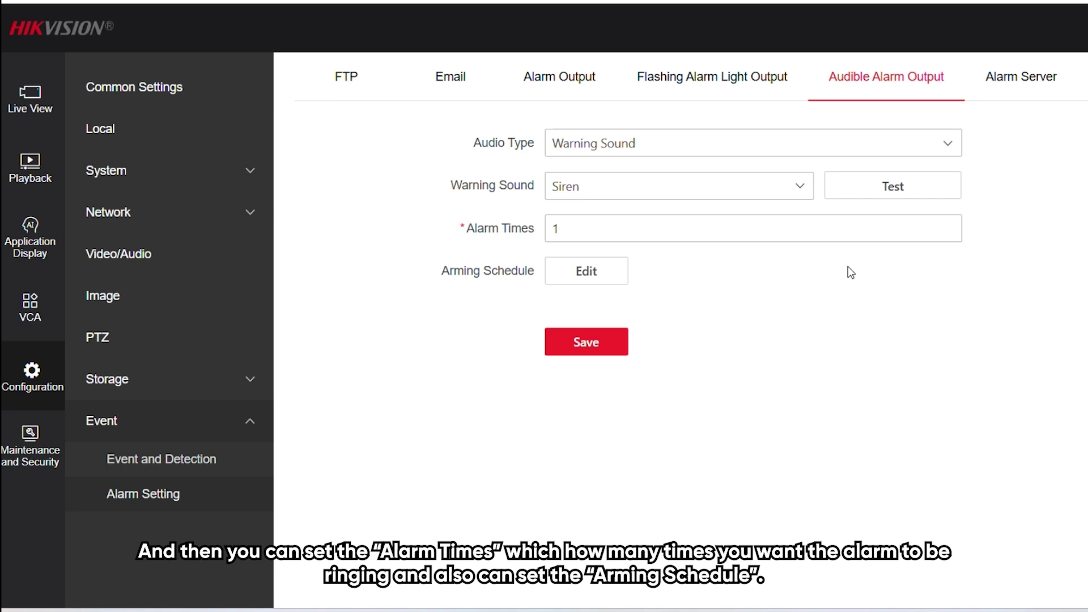
left_click(564, 347)
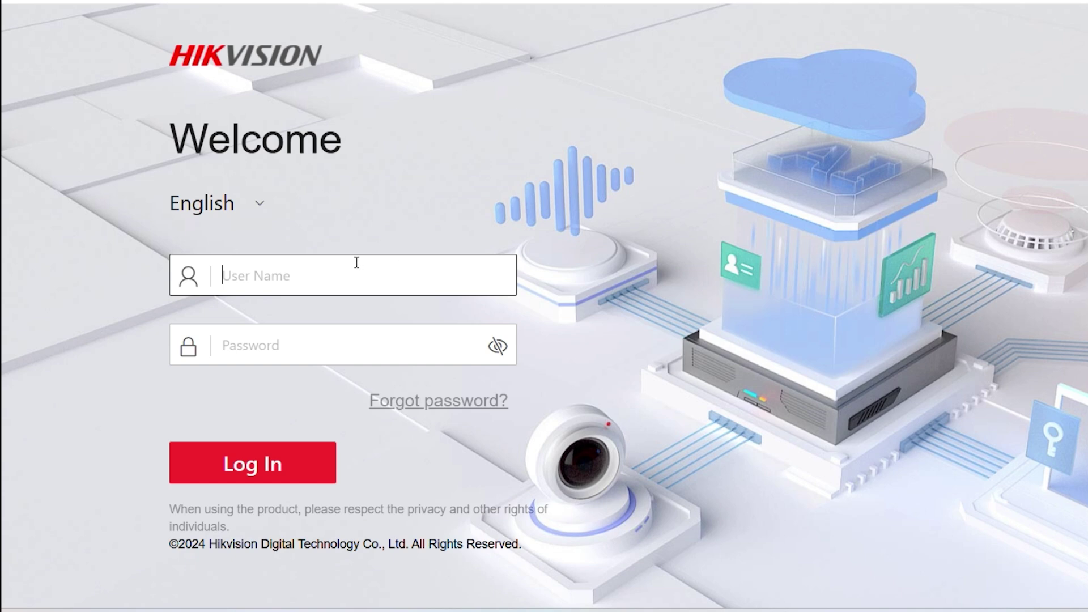
- Log in to the NVR web interface with the user name and password
type("in")
left_click(326, 346)
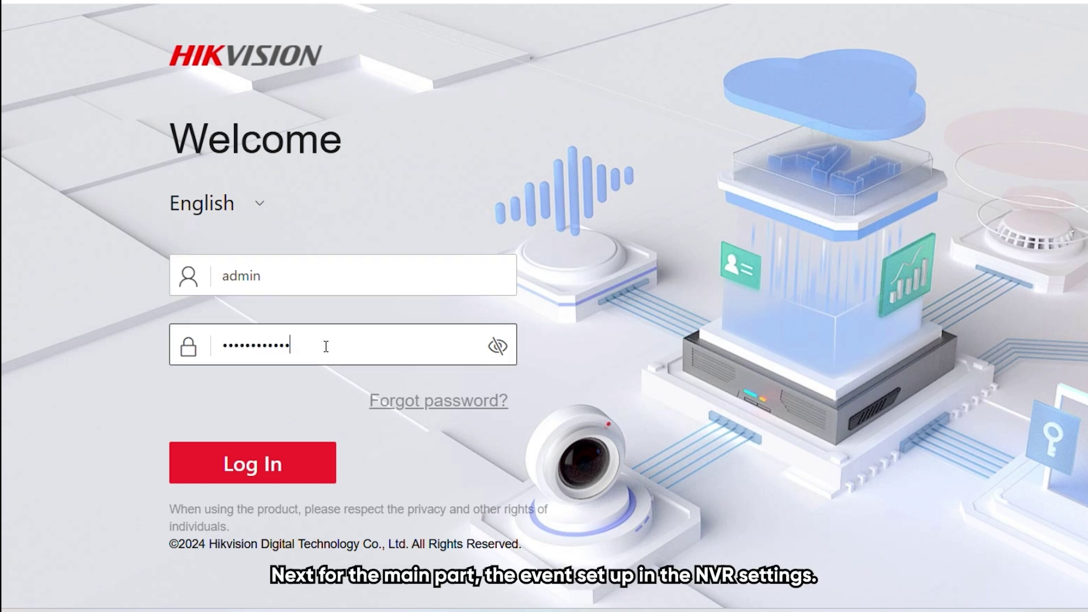
left_click(269, 463)
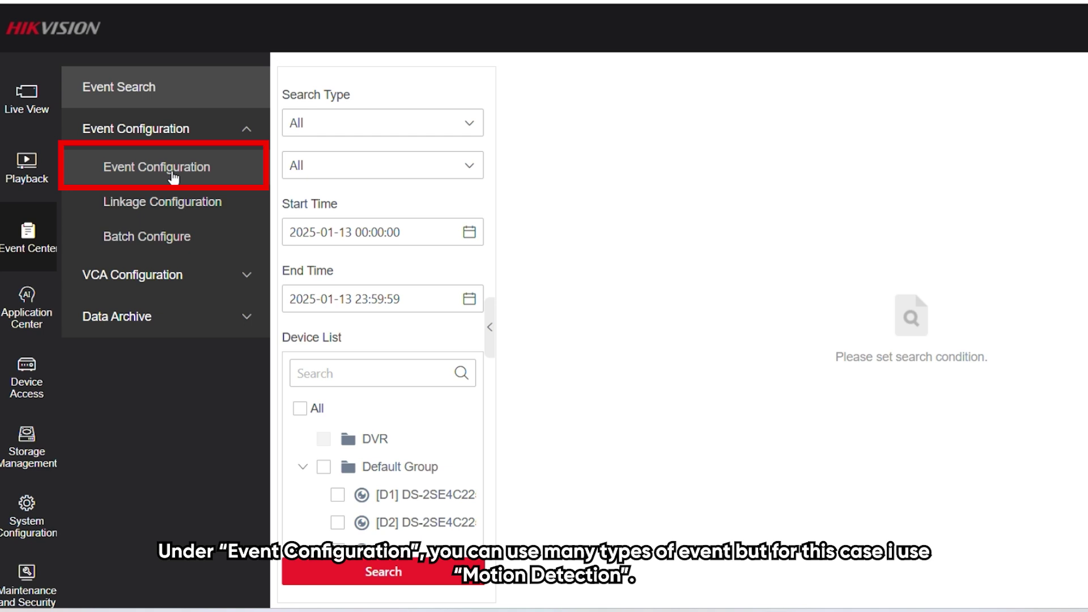
- In Event Configuration, select camera channel [D26] DS-2DE3A400BW-DE for motion detection
left_click(173, 178)
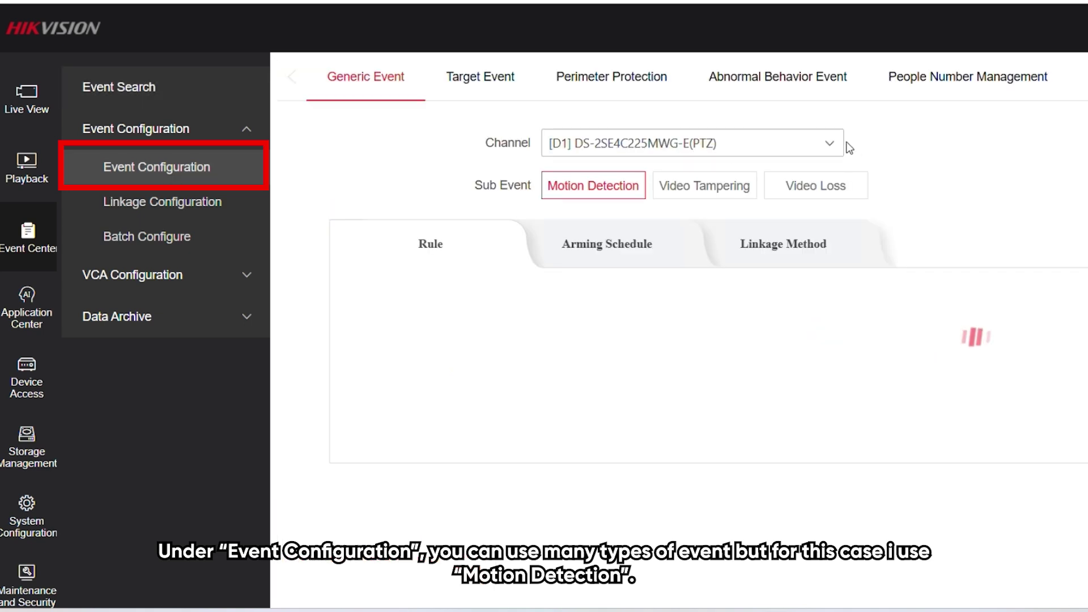
left_click(829, 142)
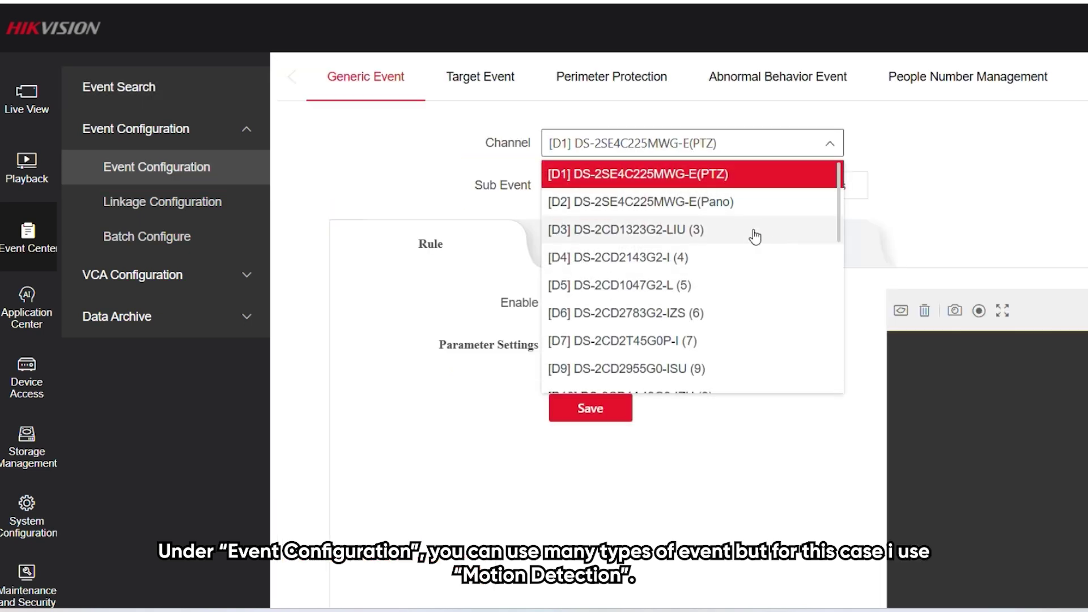
scroll(737, 243, "down", 8)
scroll(729, 250, "down", 1)
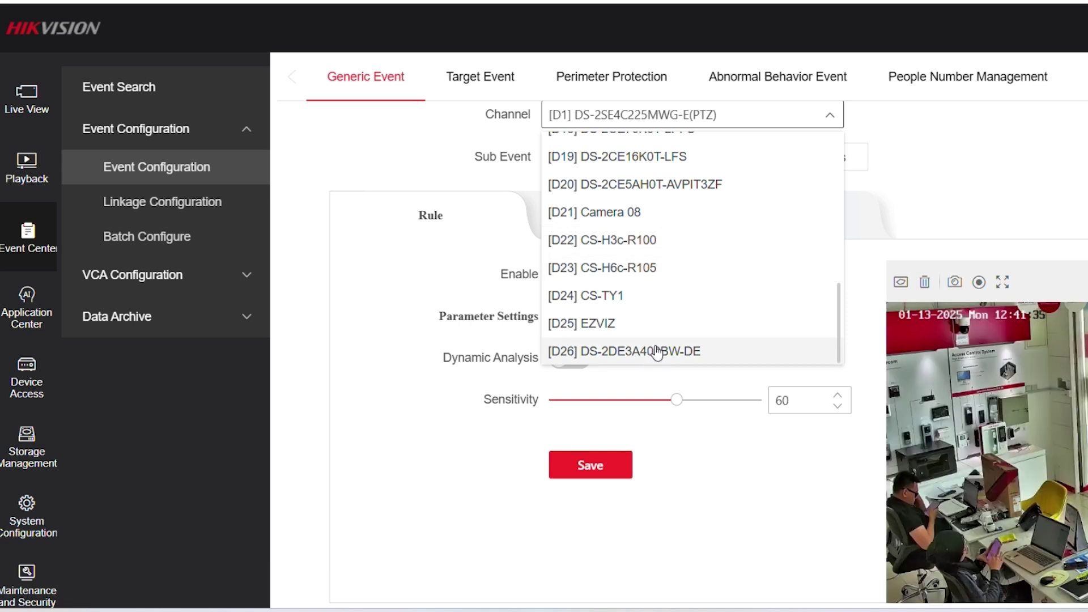
left_click(656, 351)
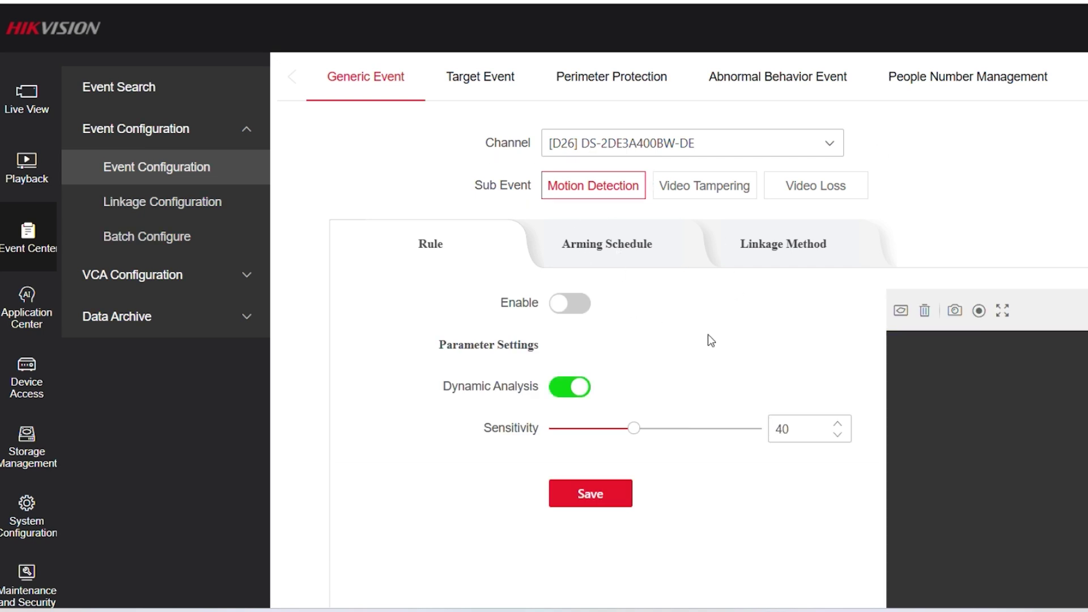
- Draw the motion detection area on the D26 preview and switch motion detection on
scroll(714, 339, "down", 1)
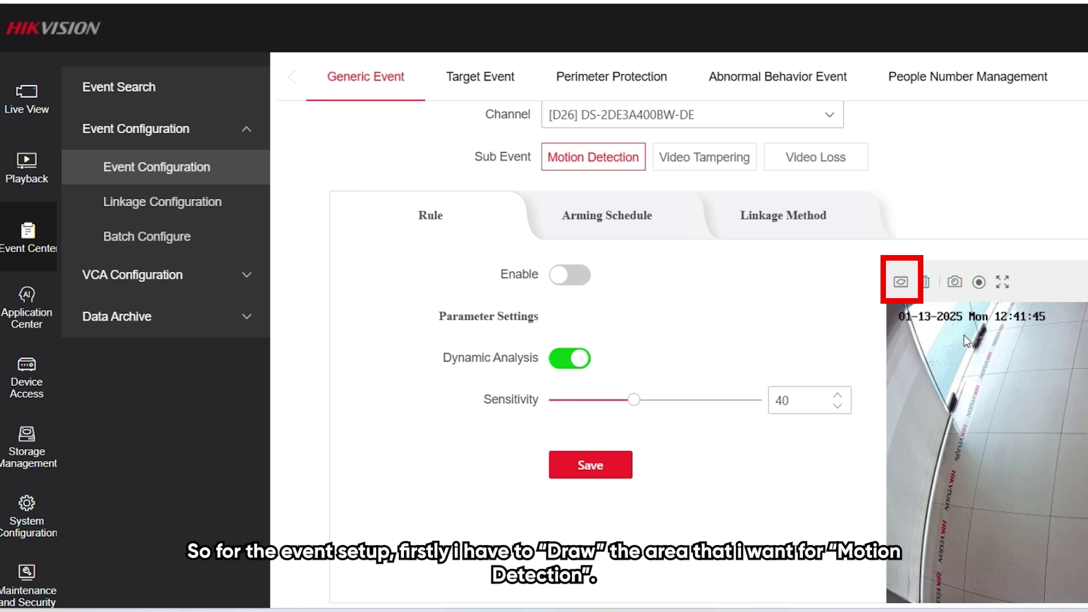
mouse_move(962, 321)
left_mouse_down()
mouse_move(985, 402)
mouse_move(1040, 478)
left_mouse_up()
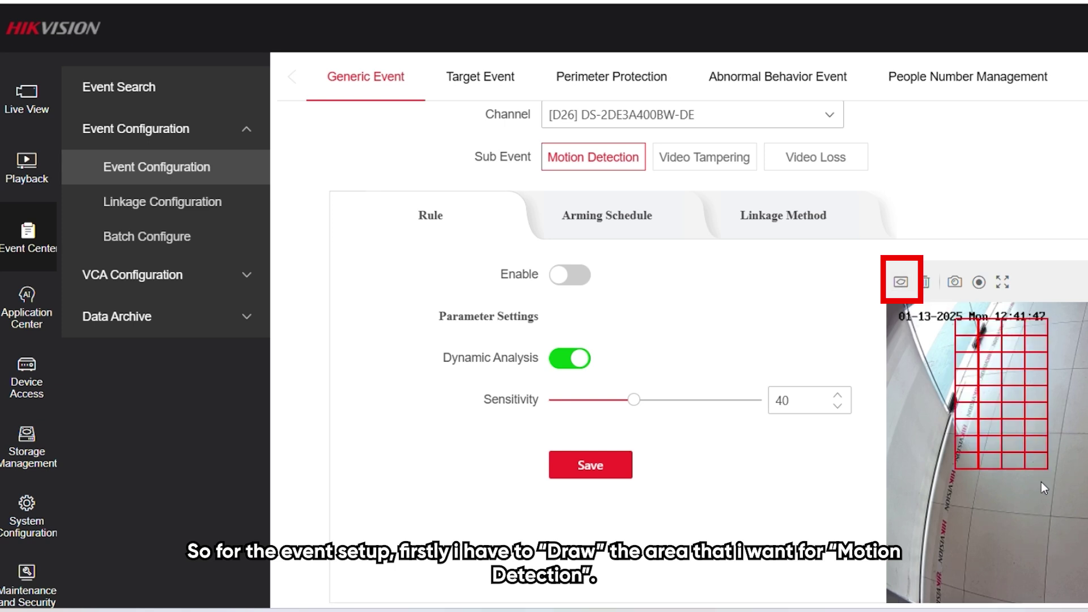
left_click_drag(1056, 557, 1055, 572)
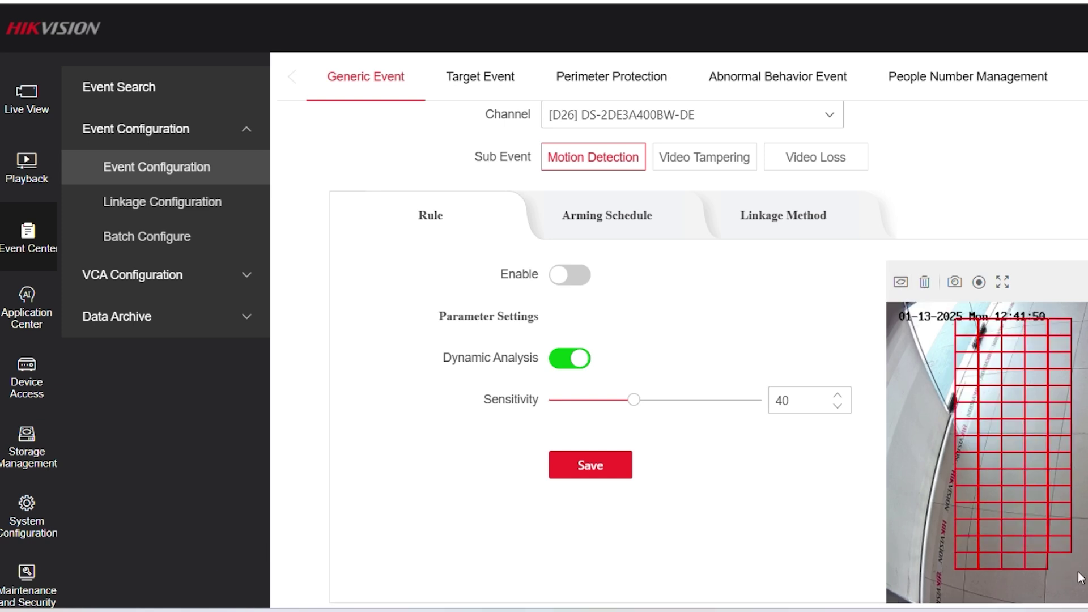
left_click(568, 281)
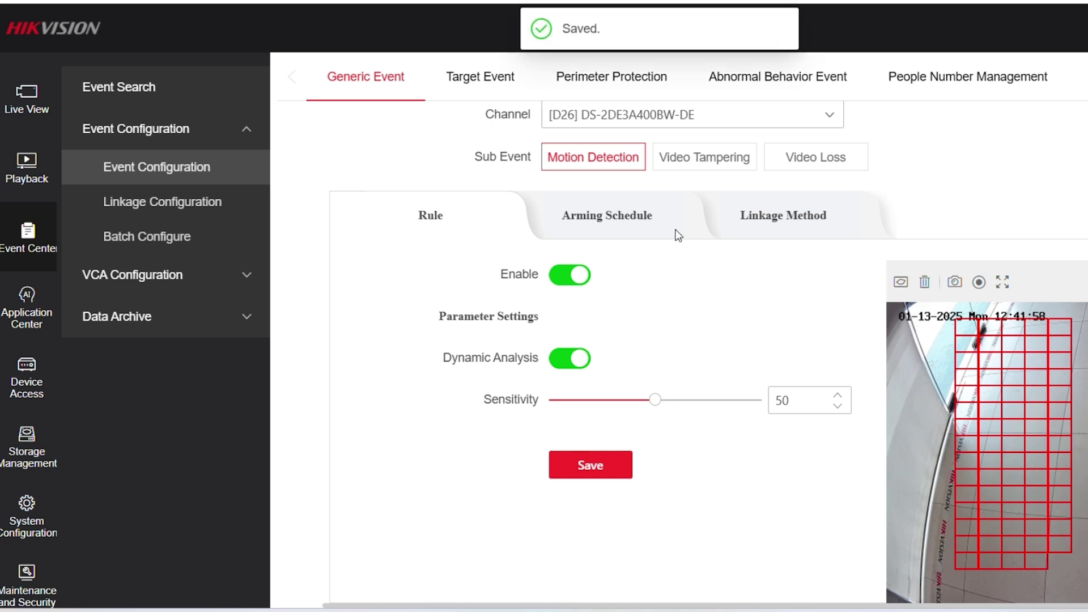
- View the motion arming schedule, then review Linkage Method options including Notify Surveillance Center
left_click(617, 227)
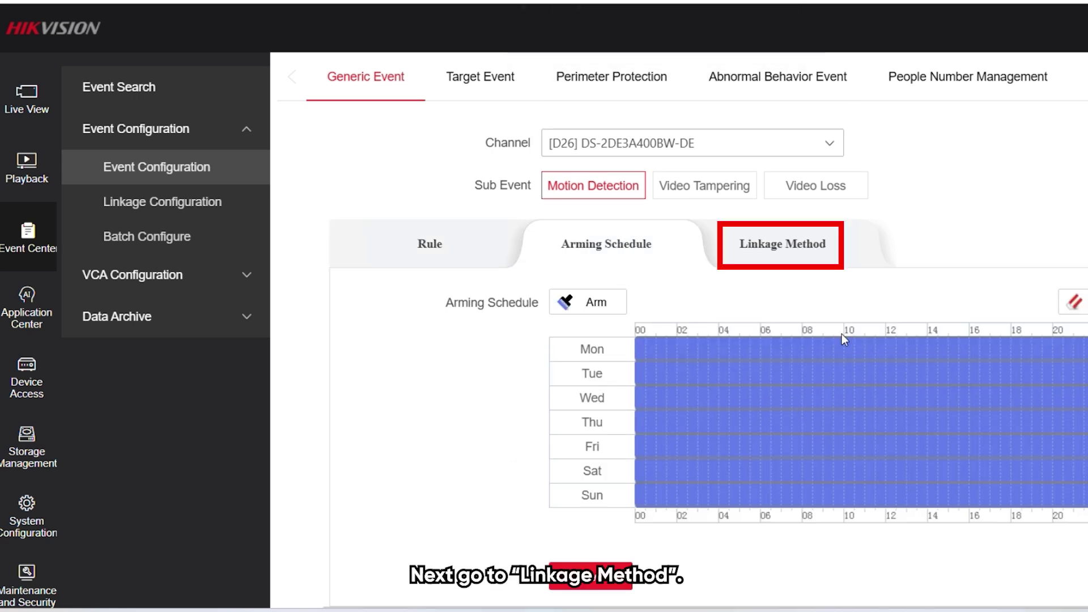
left_click(818, 245)
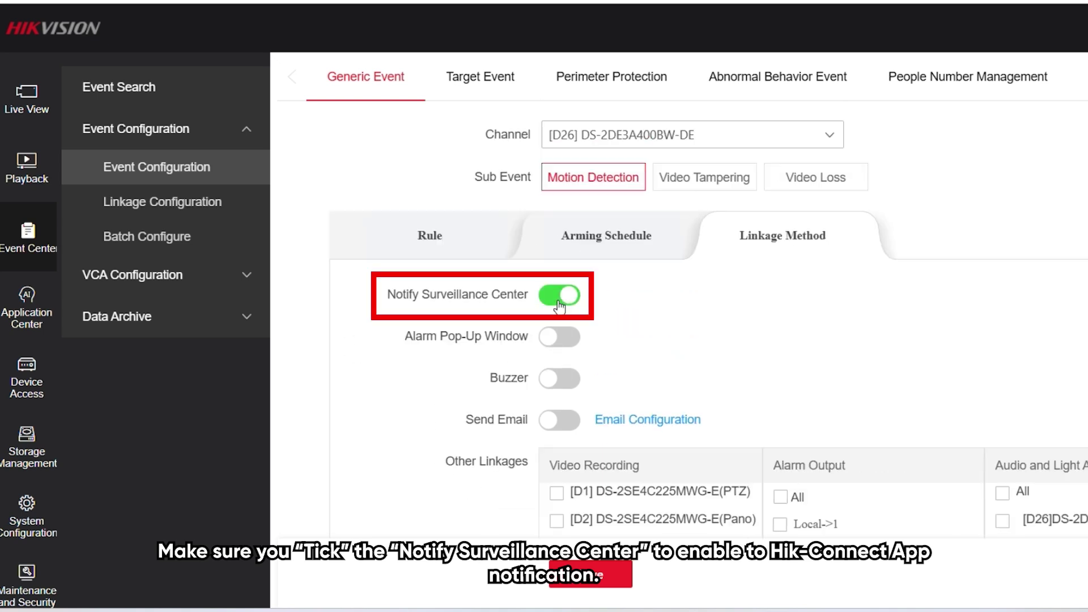
scroll(724, 297, "down", 3)
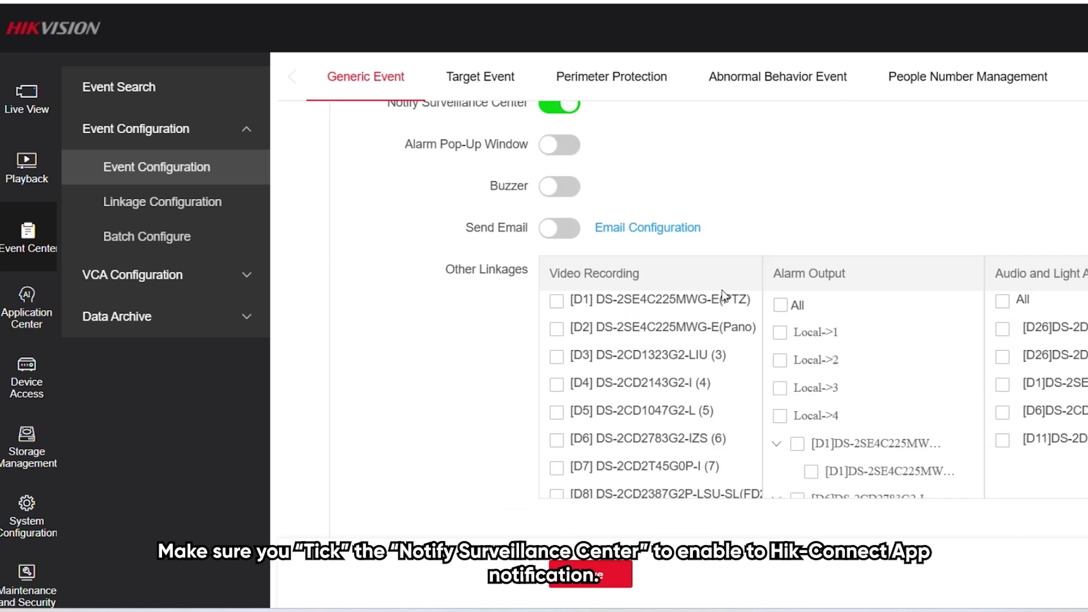
scroll(689, 440, "down", 5)
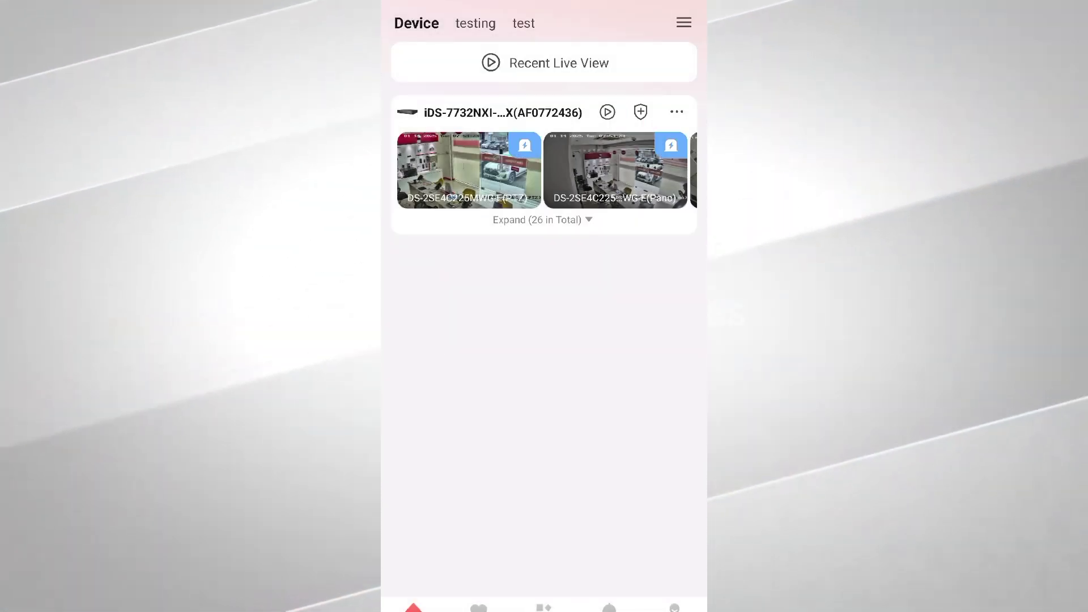
- Disarm the iDS-7732NXI-M4-X NVR in Hik-Connect and open its live view
left_click(640, 112)
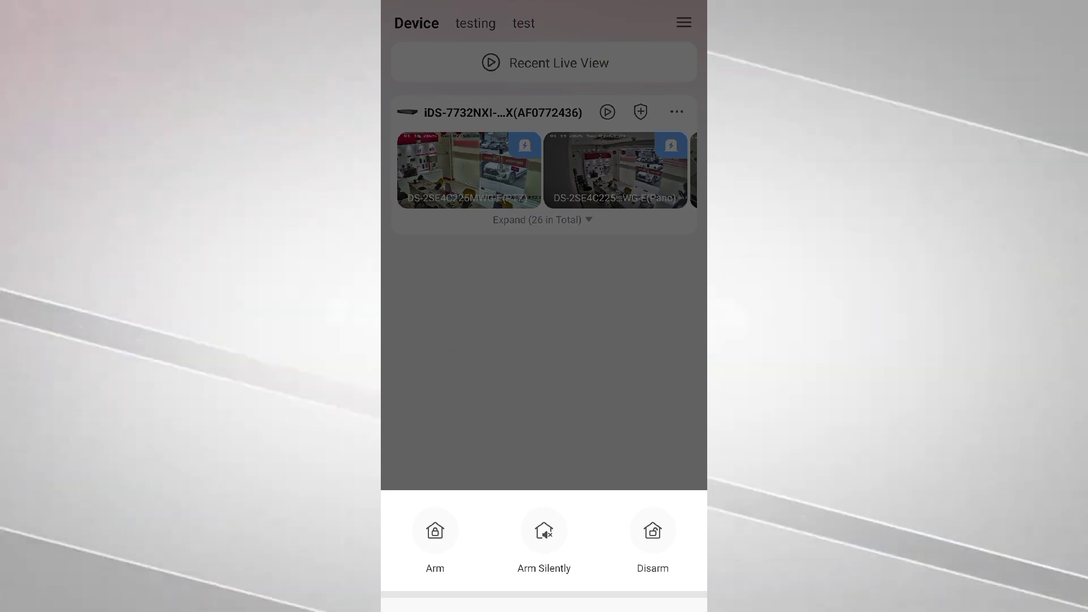
left_click(652, 530)
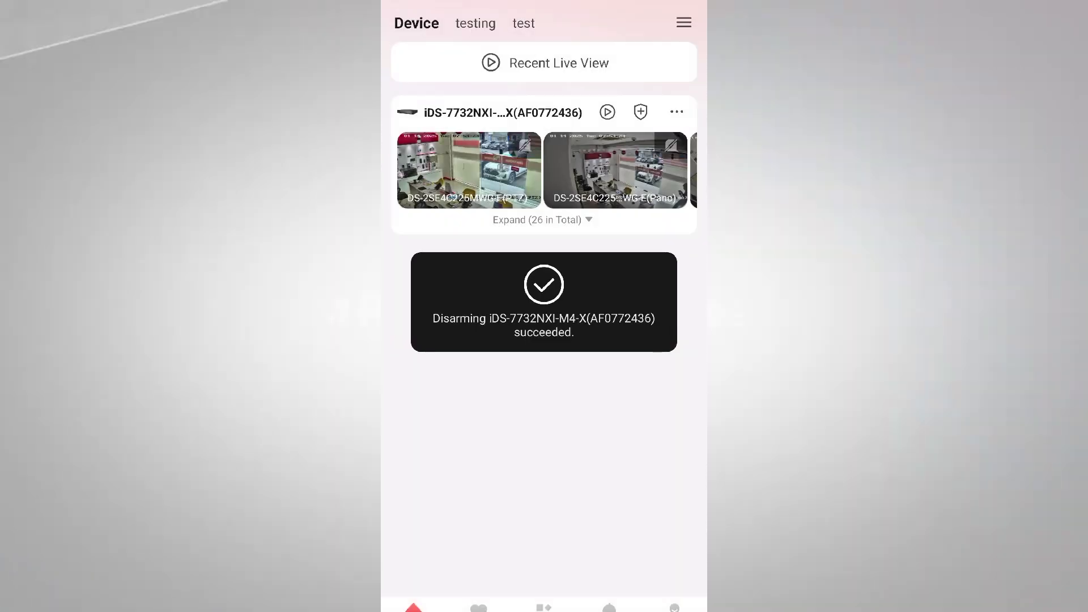
left_click(469, 170)
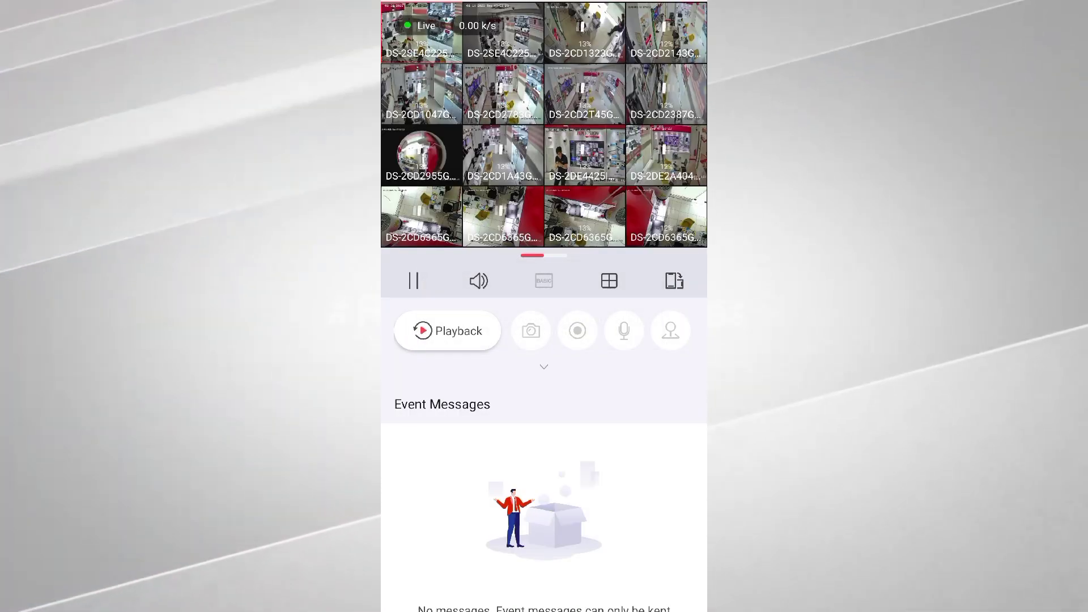